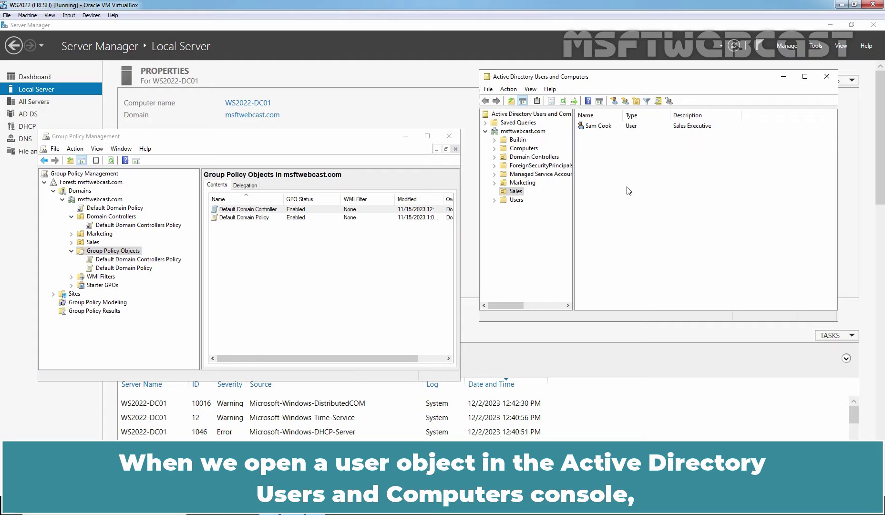
Step: Open the Properties of the Sales OU user with description Sales Executive, office South West Block
double_click(598, 126)
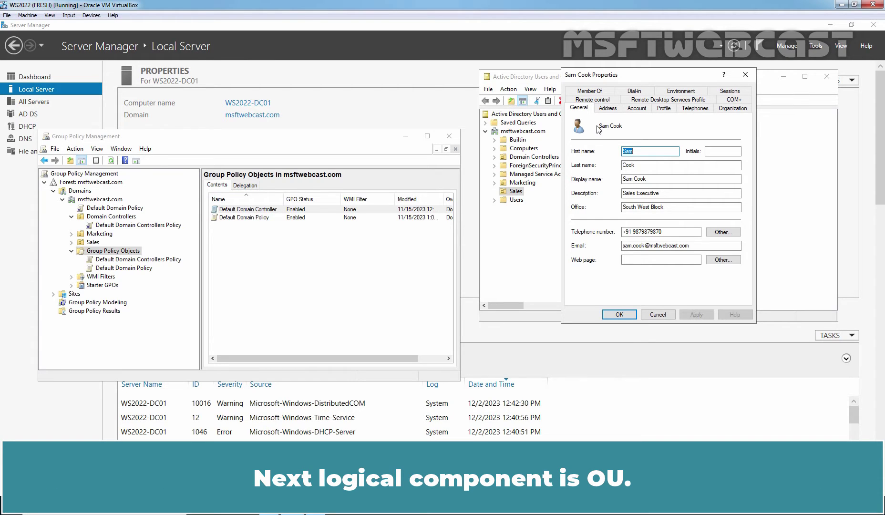
Step: Cancel the user's Properties and switch to Group Policy Management to see its two default policies
click(660, 313)
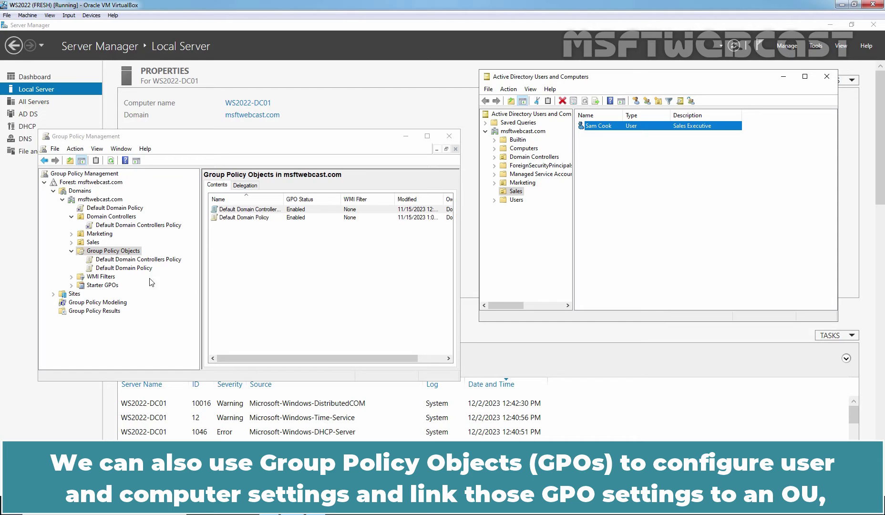
click(123, 251)
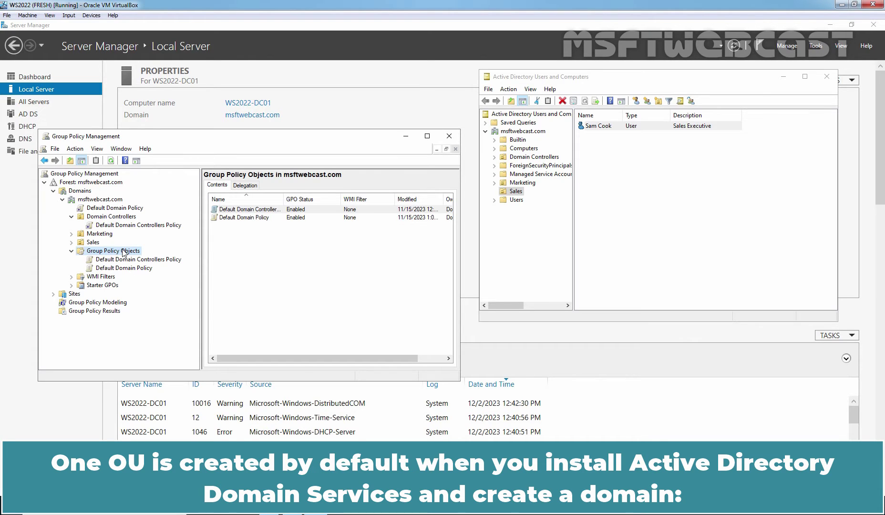
Step: View the Domain Controllers OU, then the Computers container holding WIN10-CLI01 and WIN11-VM01
click(527, 160)
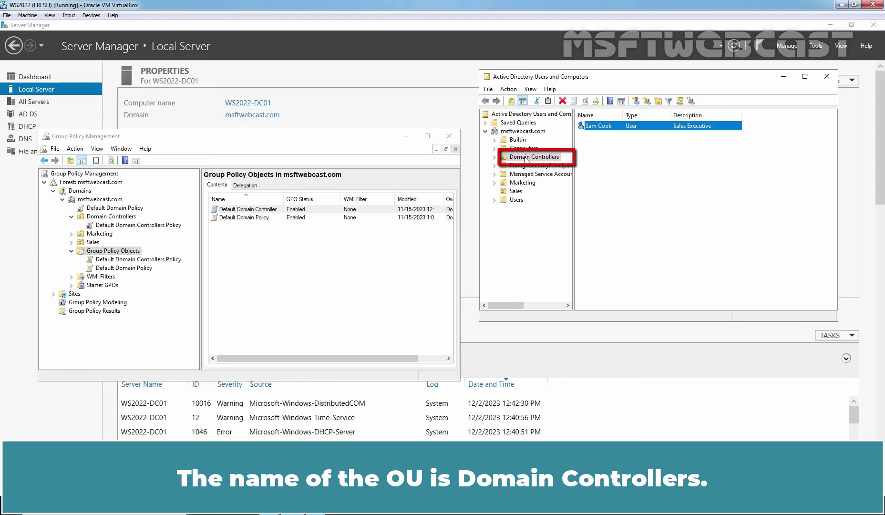
click(527, 160)
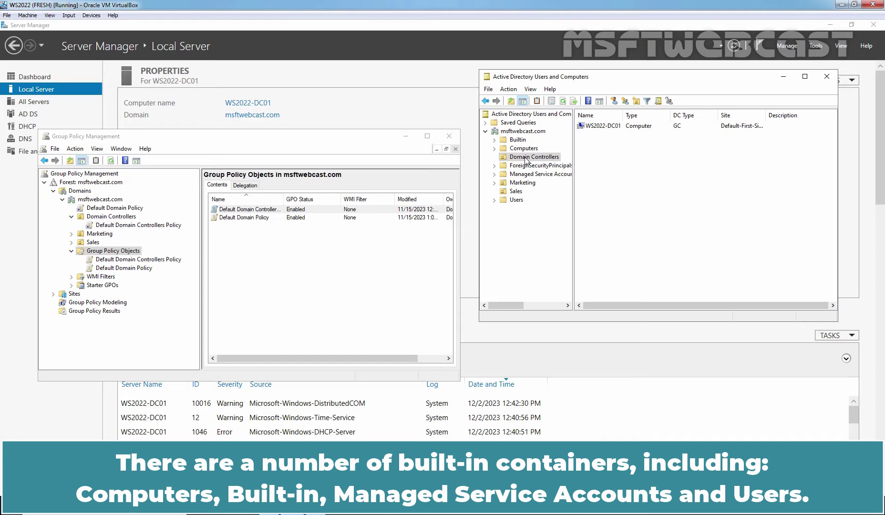
click(524, 149)
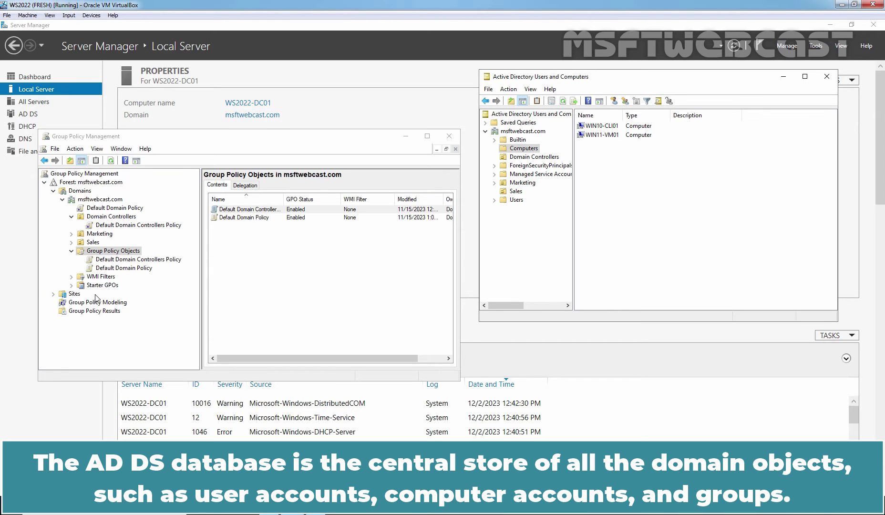
Step: Run 'ntds' to open C:\Windows\NTDS, showing the 16,384 KB ntds.dit database
key(super+r)
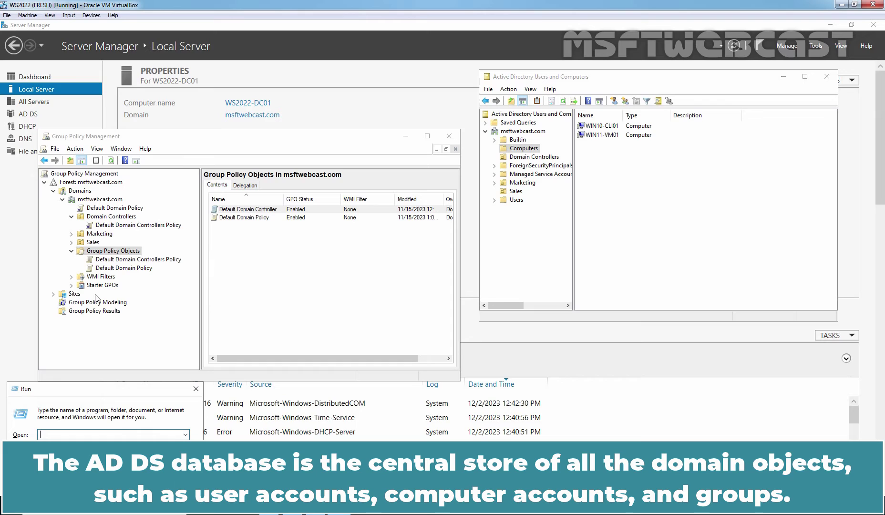
text(ntds)
key(Return)
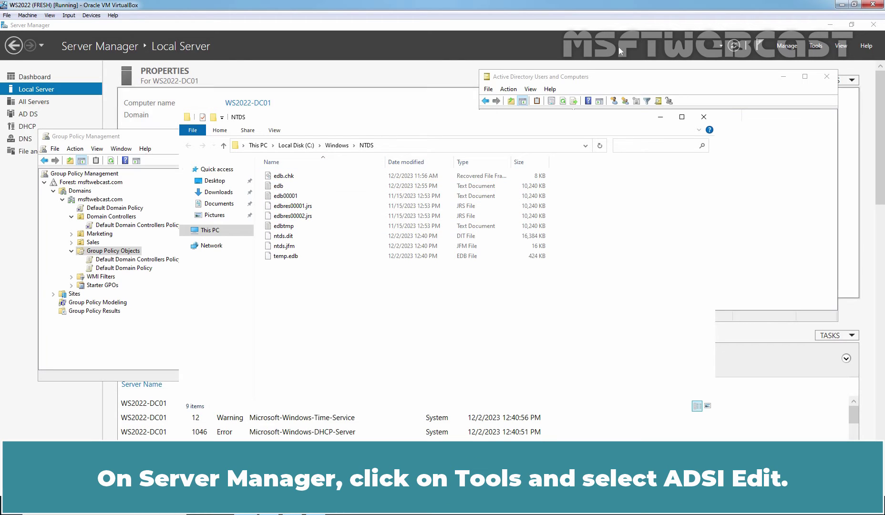
Step: Launch ADSI Edit and connect it to the Configuration well-known naming context
click(815, 46)
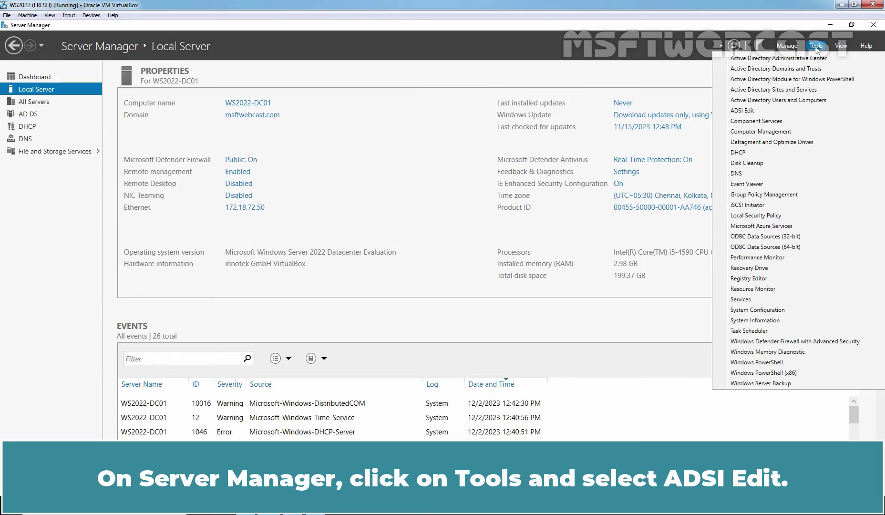
click(742, 111)
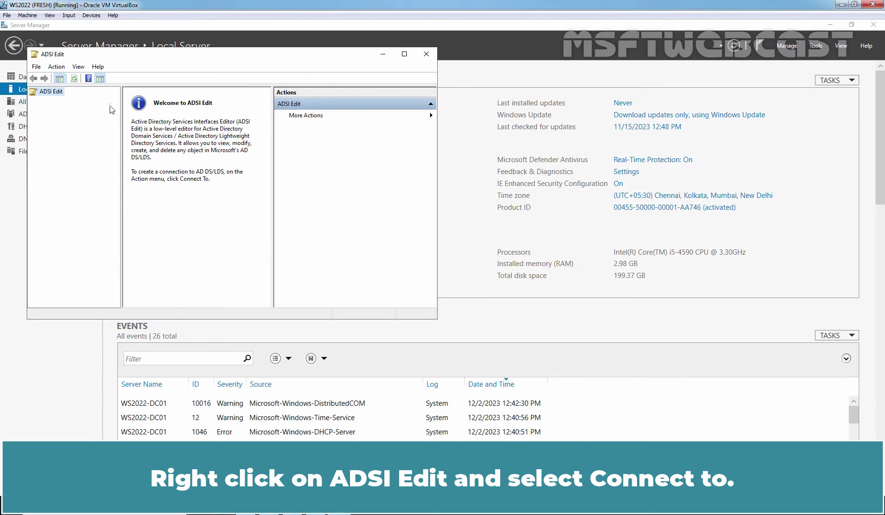
right_click(50, 94)
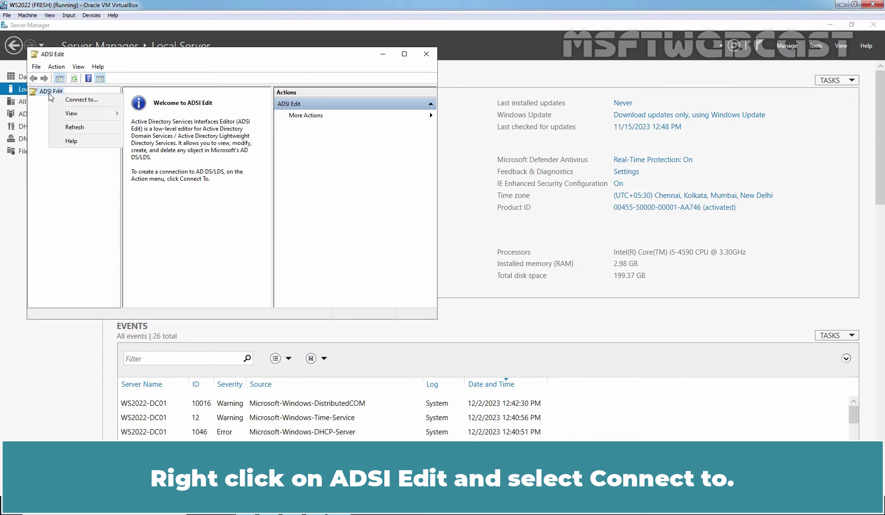
click(73, 100)
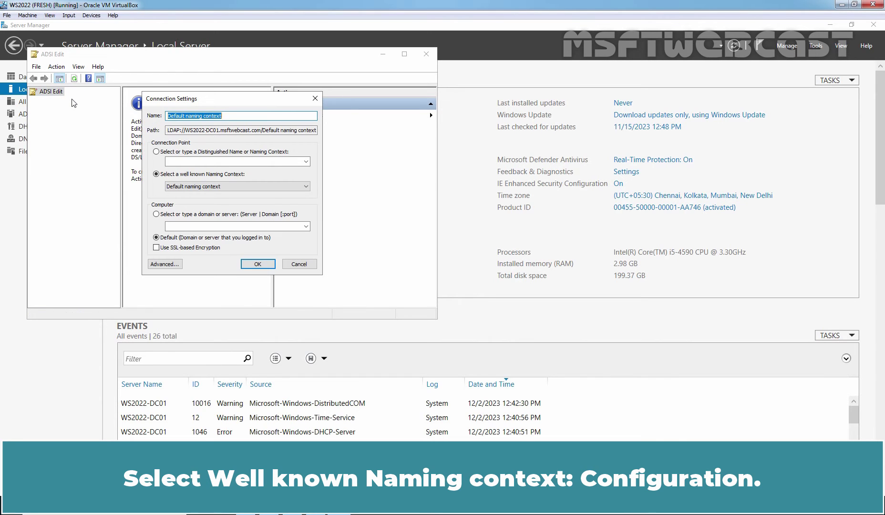
click(183, 186)
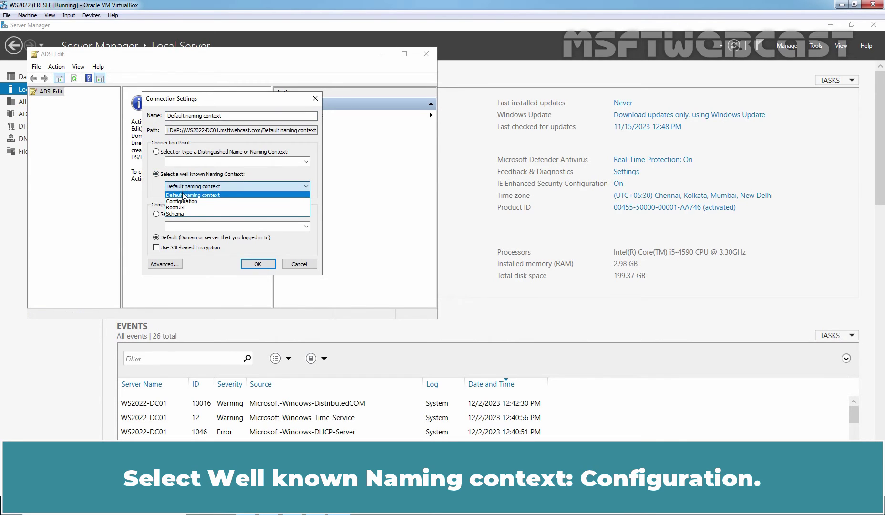
click(182, 202)
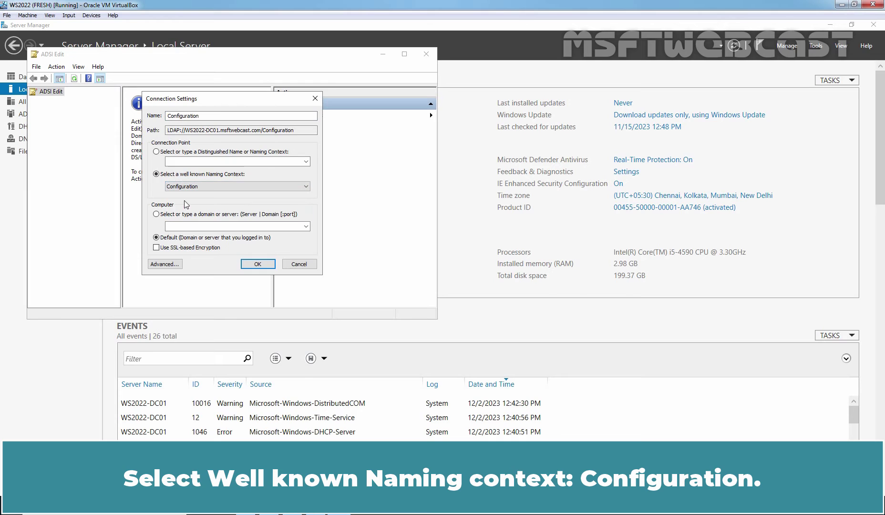
click(257, 265)
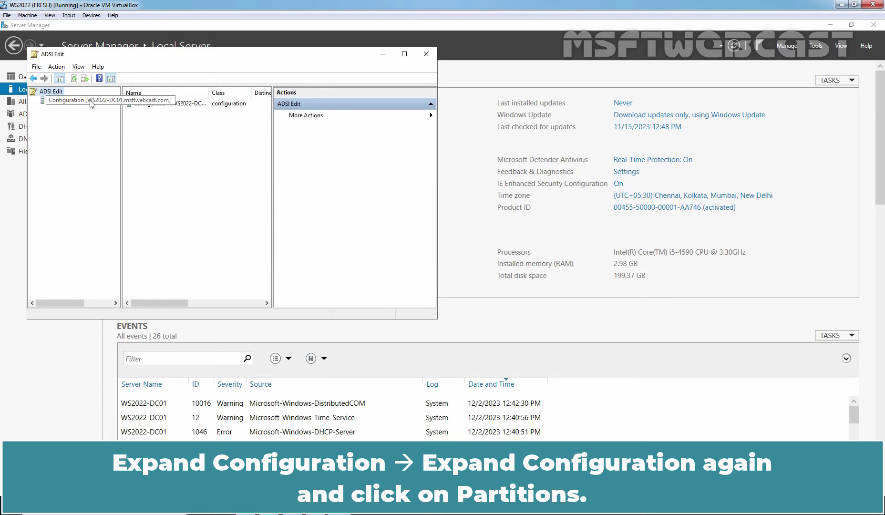
Step: Expand to CN=Partitions, maximize the window and autosize the Name and Directory Partition Name columns
double_click(91, 101)
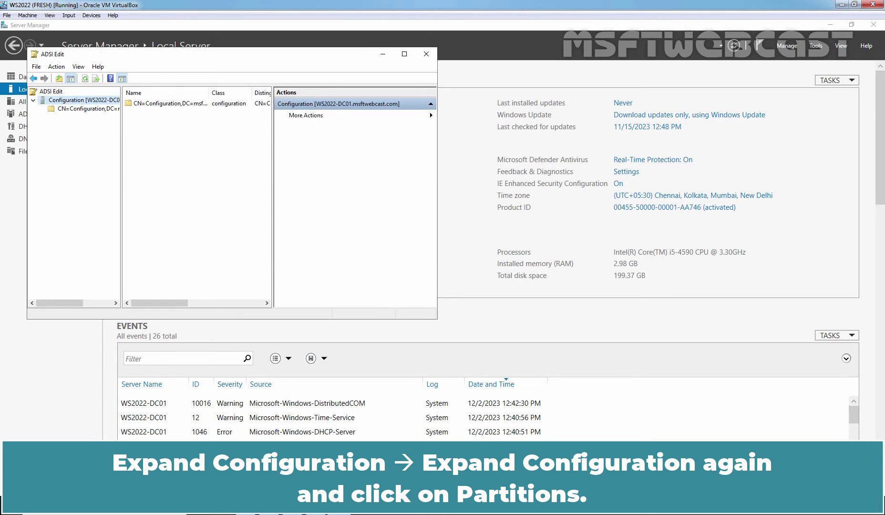
double_click(88, 109)
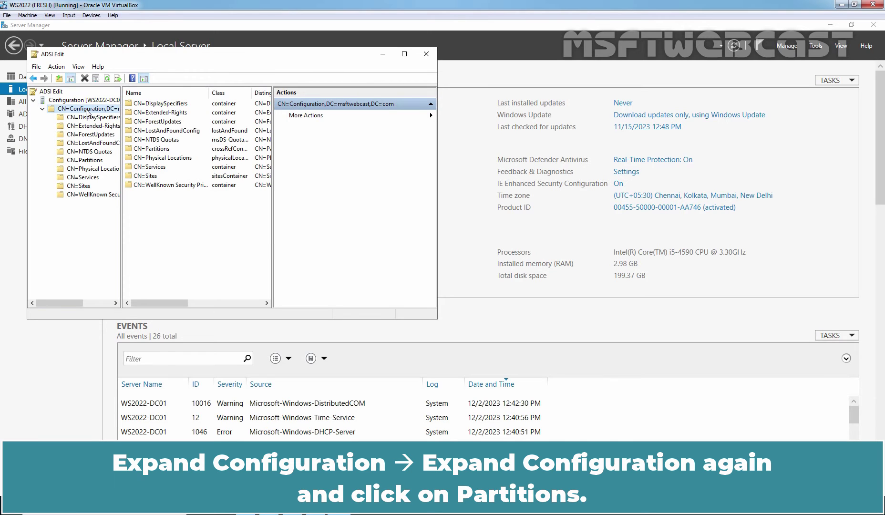
click(88, 160)
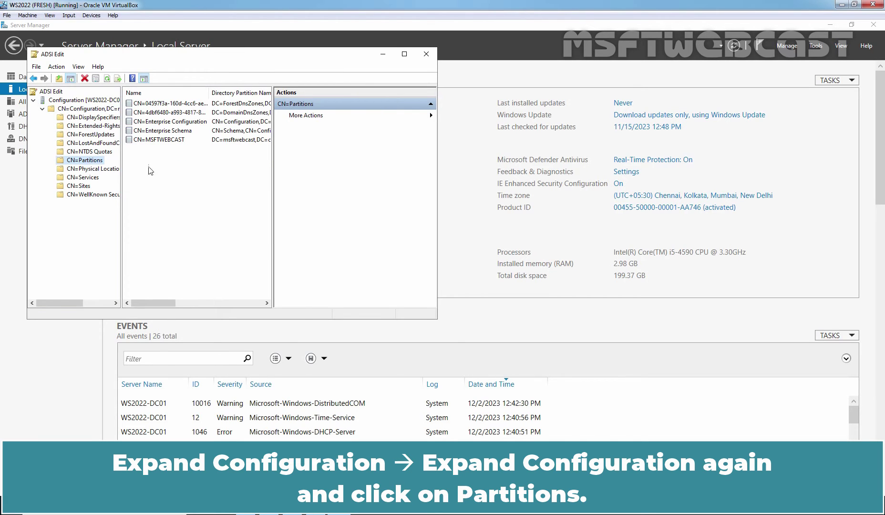
click(405, 54)
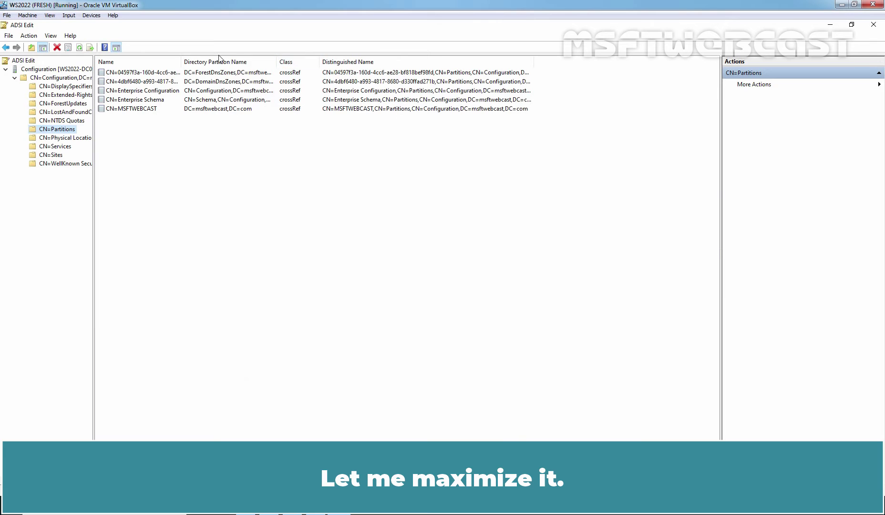
double_click(181, 61)
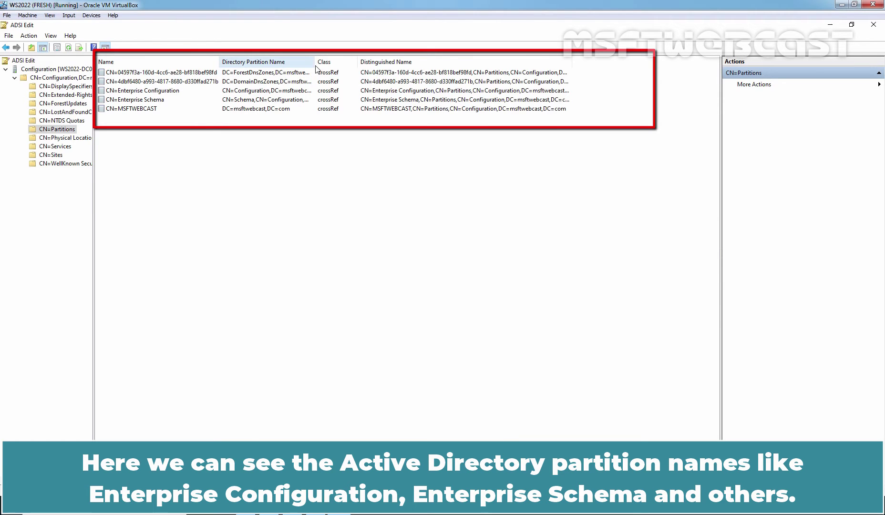
double_click(315, 62)
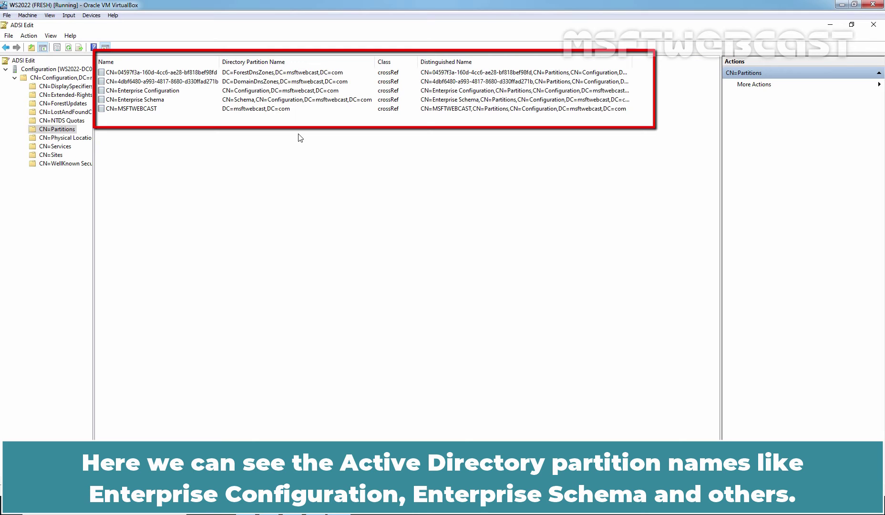
Step: Launch a second ADSI Edit window with adsiedit.msc
key(super+r)
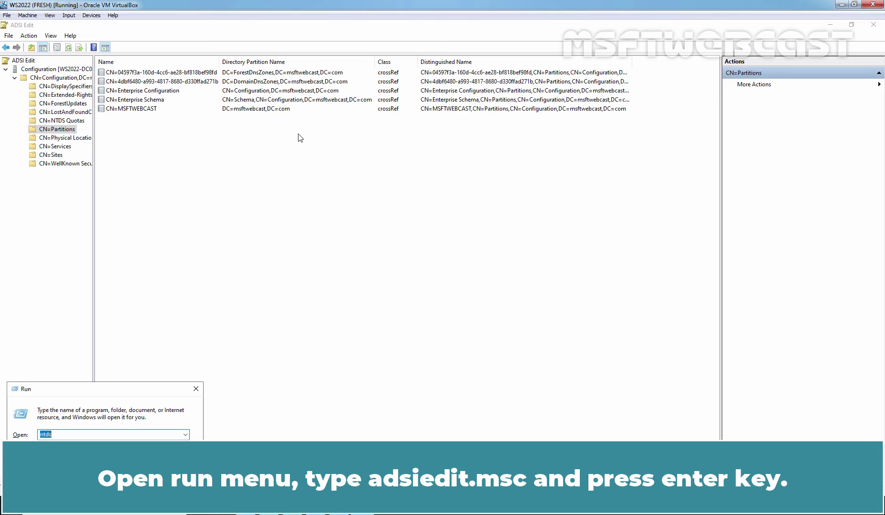
text(adsiedit.msc)
key(Return)
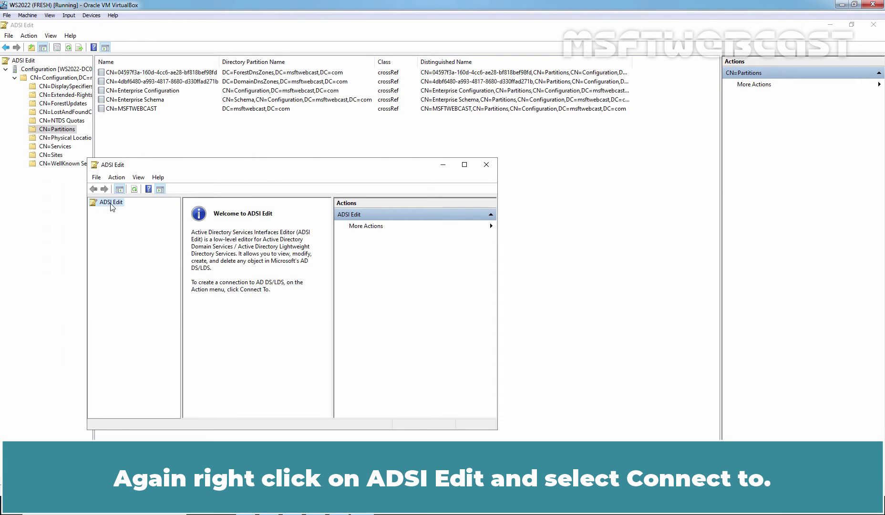
Step: Connect it to the Schema naming context, list its classSchema and attributeSchema objects, and widen the window
right_click(112, 206)
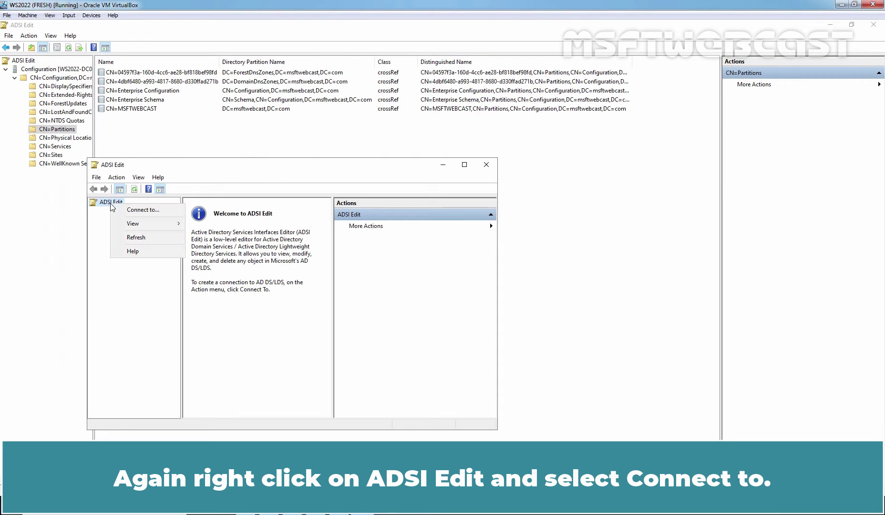
click(138, 210)
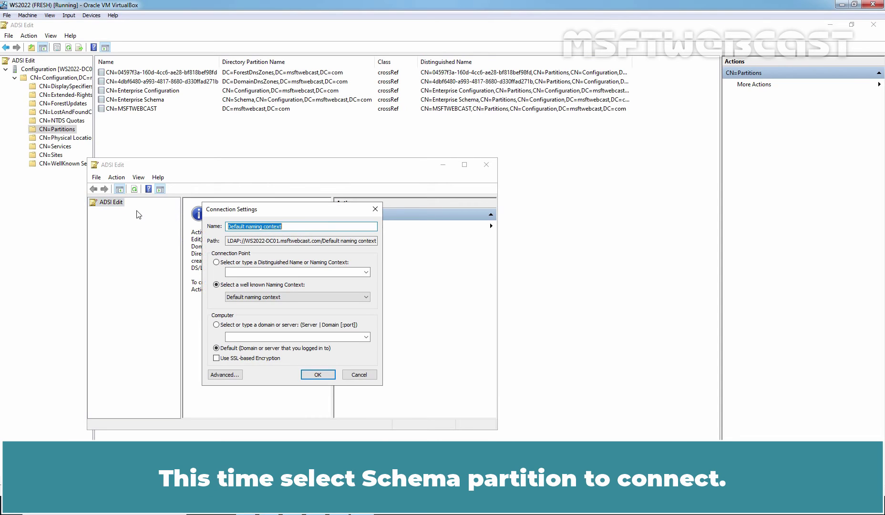
click(253, 297)
click(235, 325)
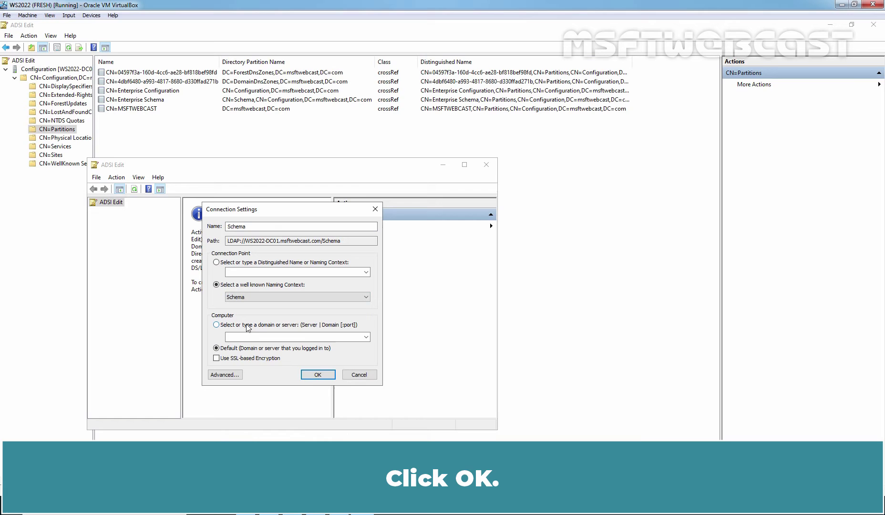
click(315, 374)
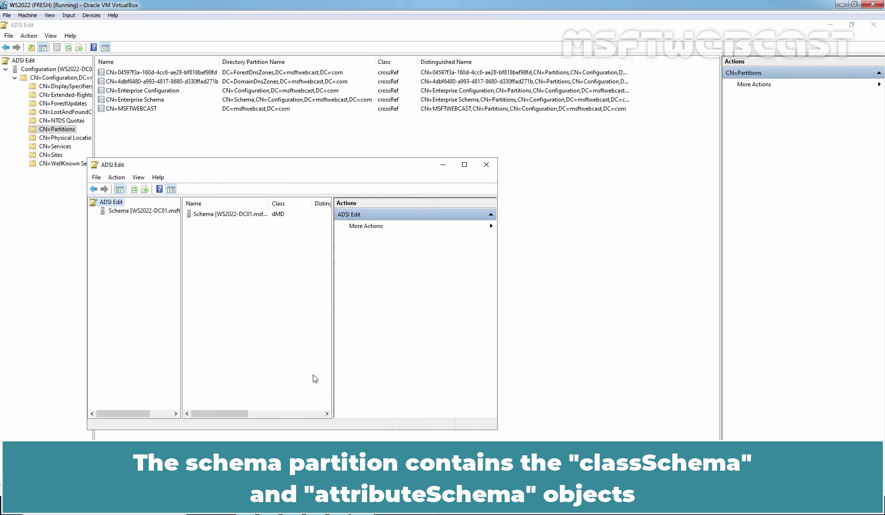
double_click(140, 215)
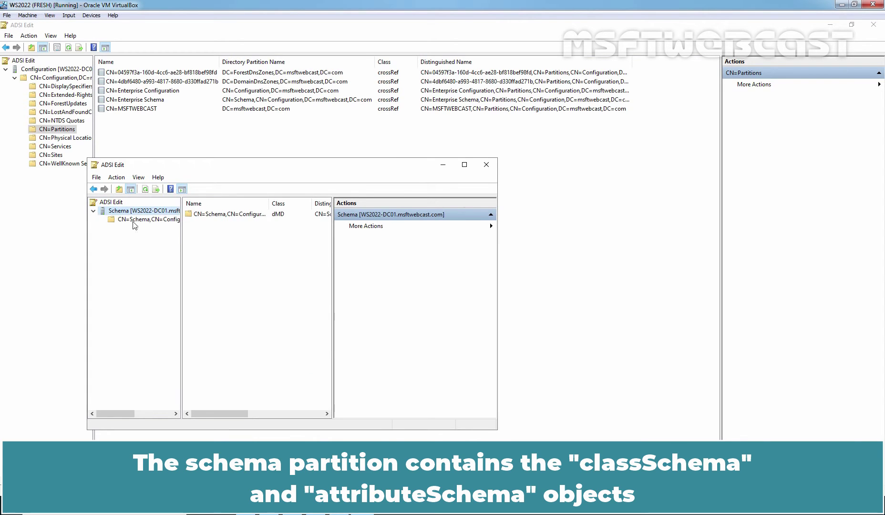
click(146, 220)
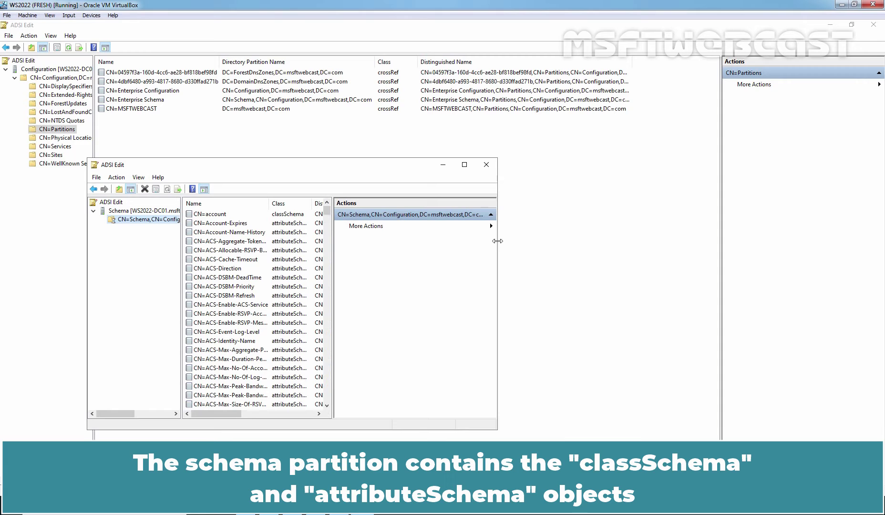
drag(497, 241, 829, 241)
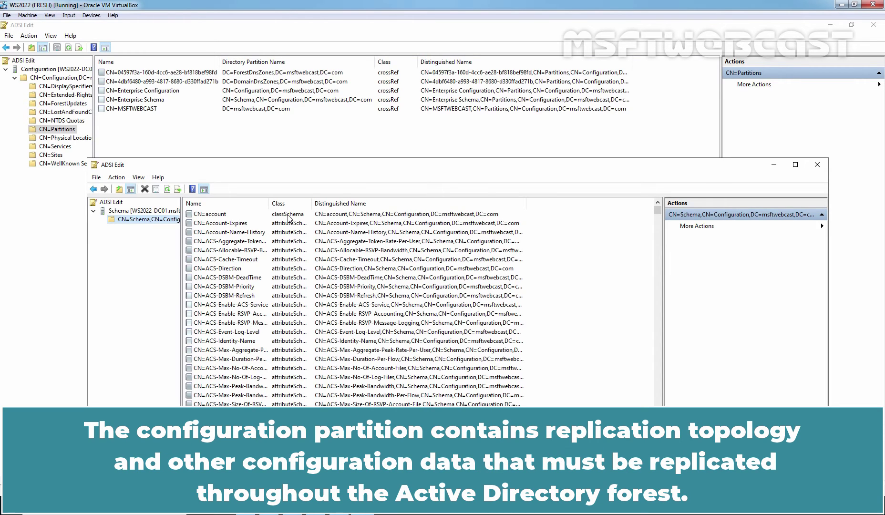
Step: Return to the Configuration connection, showing CN=Configuration,DC=msftwebcast,DC=com
click(70, 70)
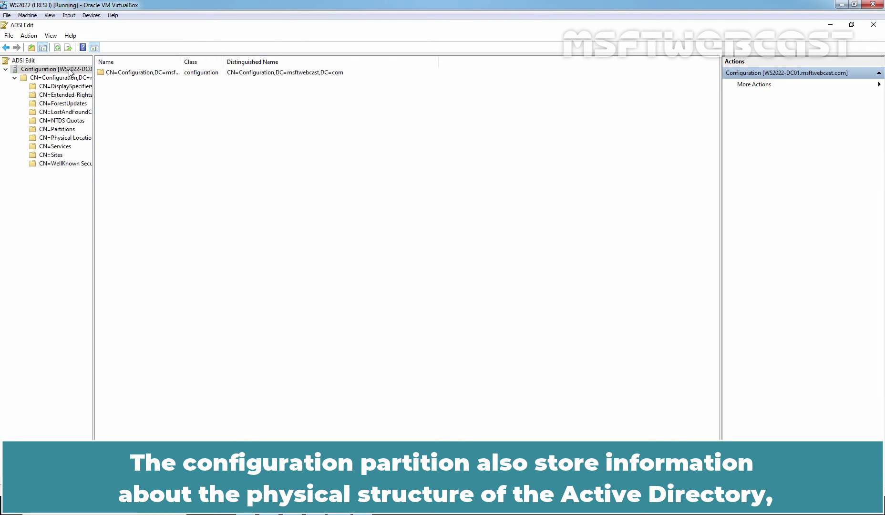
Step: Expand CN=Sites, Inter-Site Transports (IP, SMTP) and CN=Default-First-Site-Name with its Servers and NTDS Site Settings
double_click(54, 156)
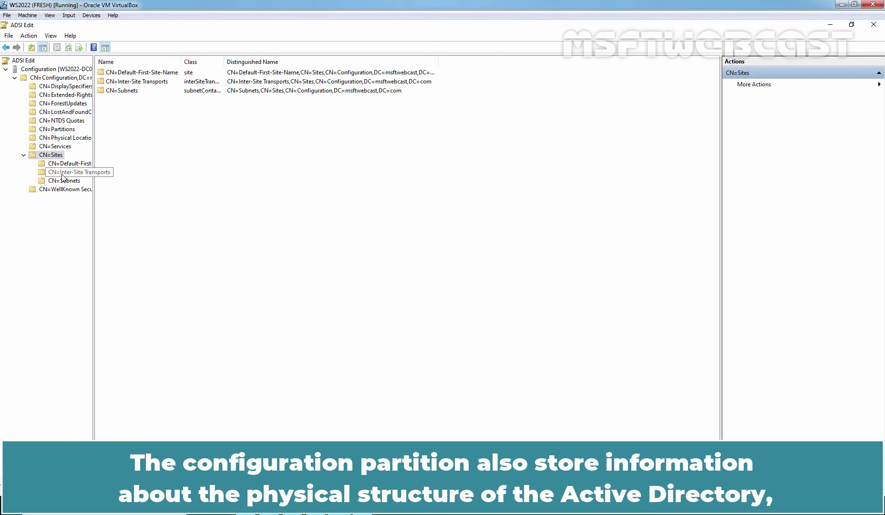
double_click(62, 173)
click(64, 164)
double_click(63, 164)
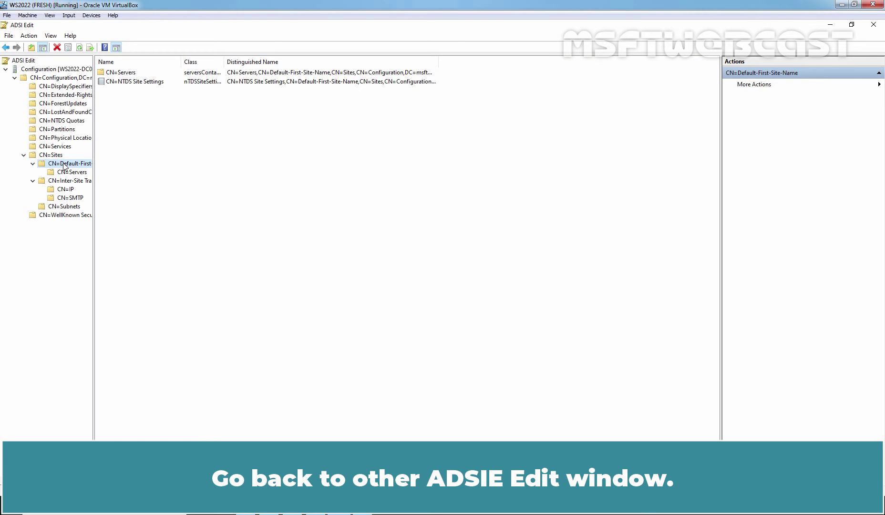
Step: In the Schema window, connect to the Default naming context and expand DC=msftwebcast,DC=com
click(327, 505)
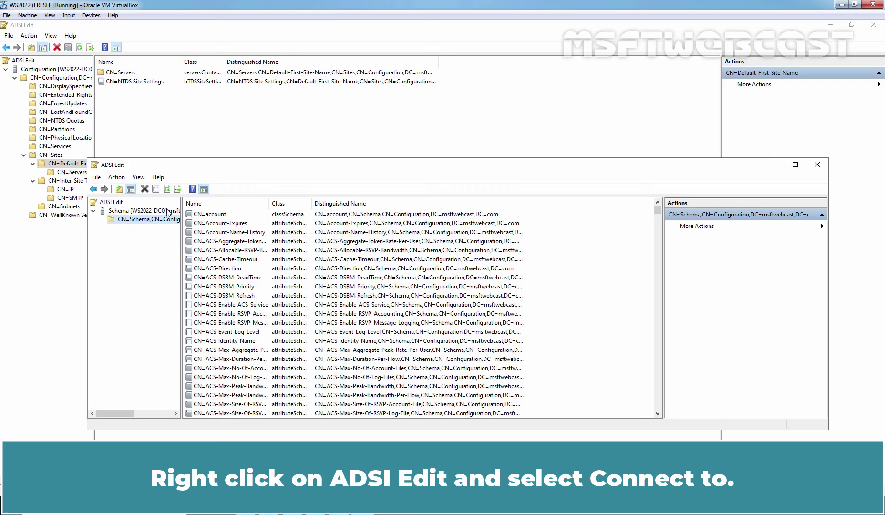
click(115, 206)
right_click(115, 206)
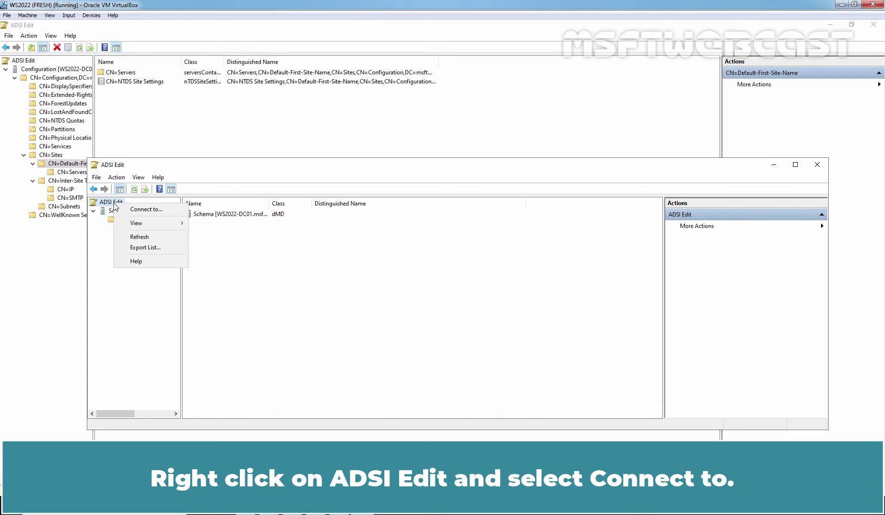
click(148, 209)
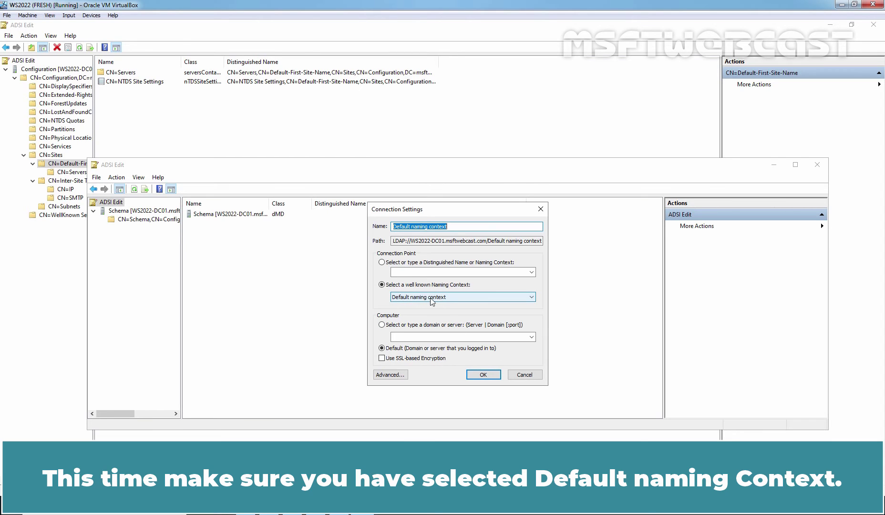
click(494, 379)
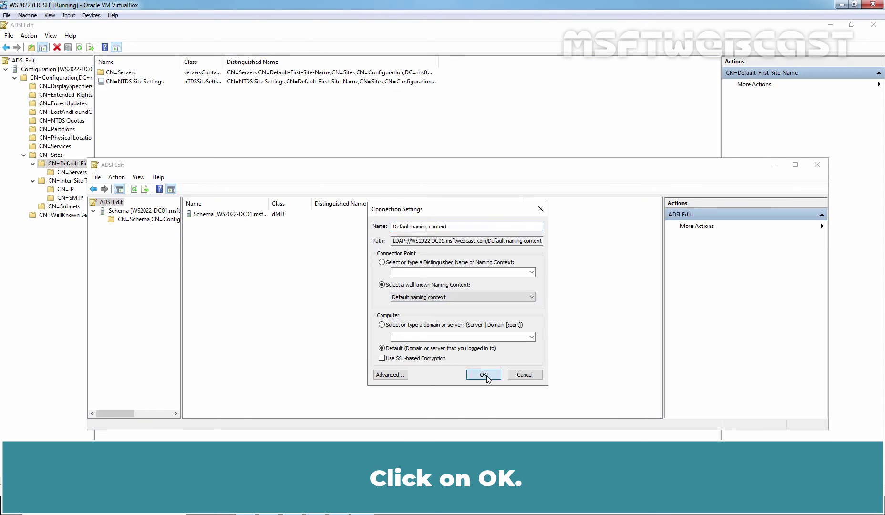
double_click(139, 228)
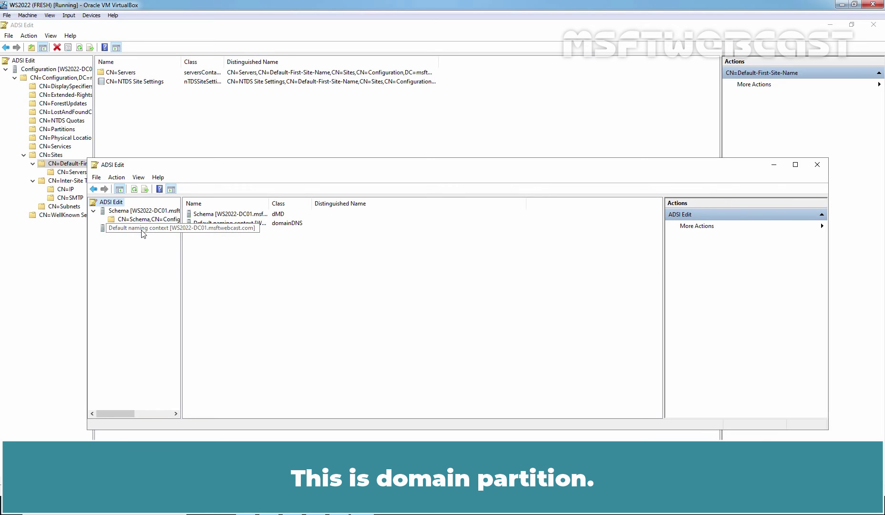
double_click(144, 237)
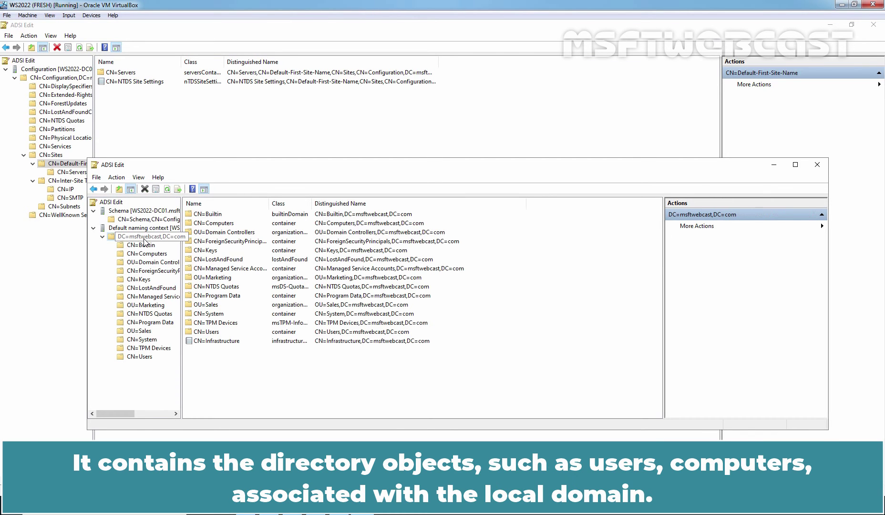
click(144, 237)
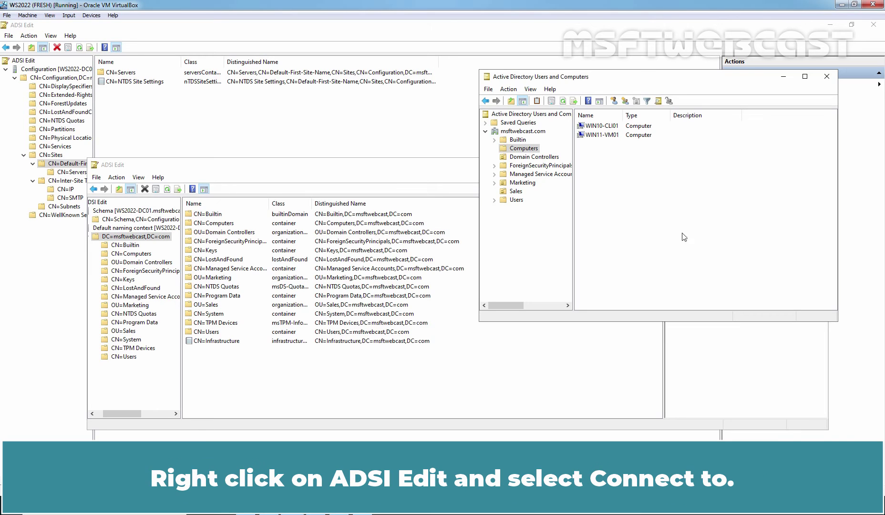
Step: Add a connection using the distinguished name dc=DomainDnsZones,dc=msftwebcast,dc=com
click(100, 207)
right_click(100, 205)
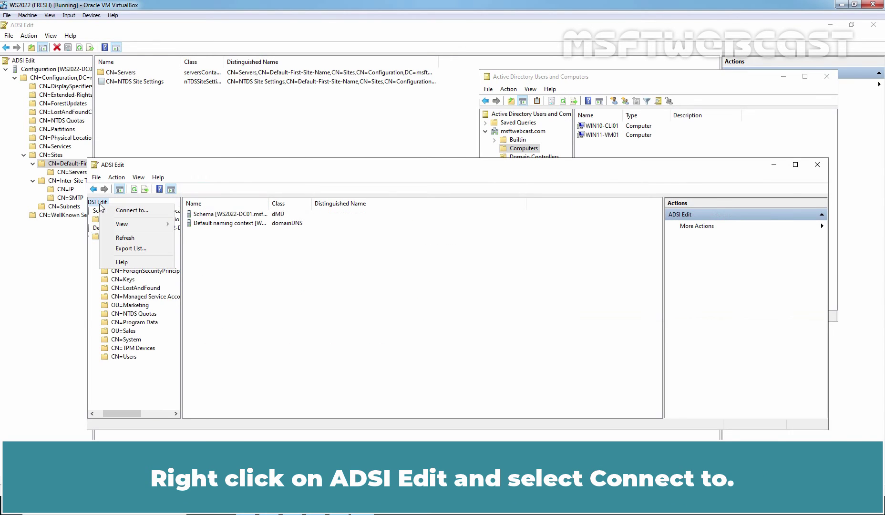
click(127, 211)
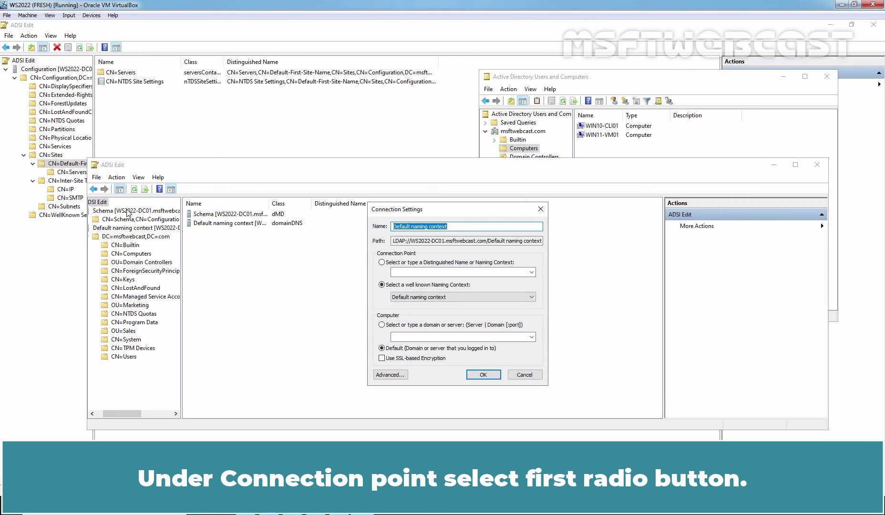
click(382, 262)
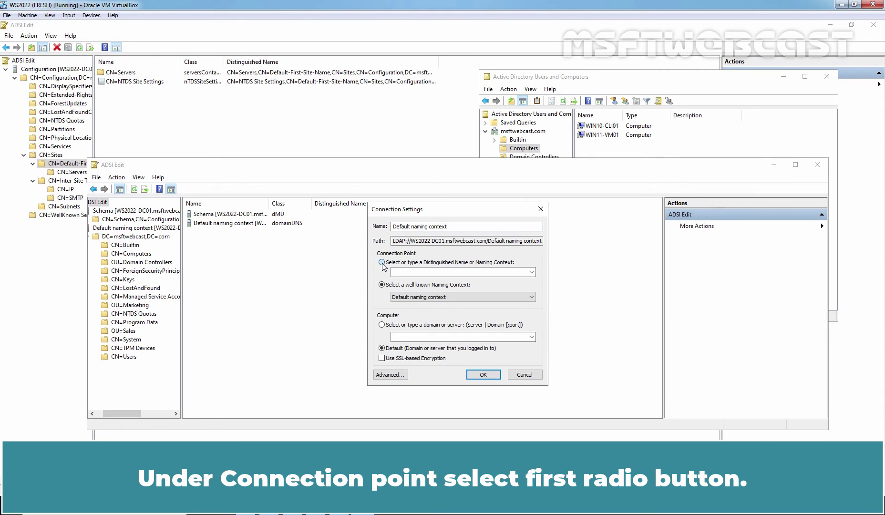
text(dc=)
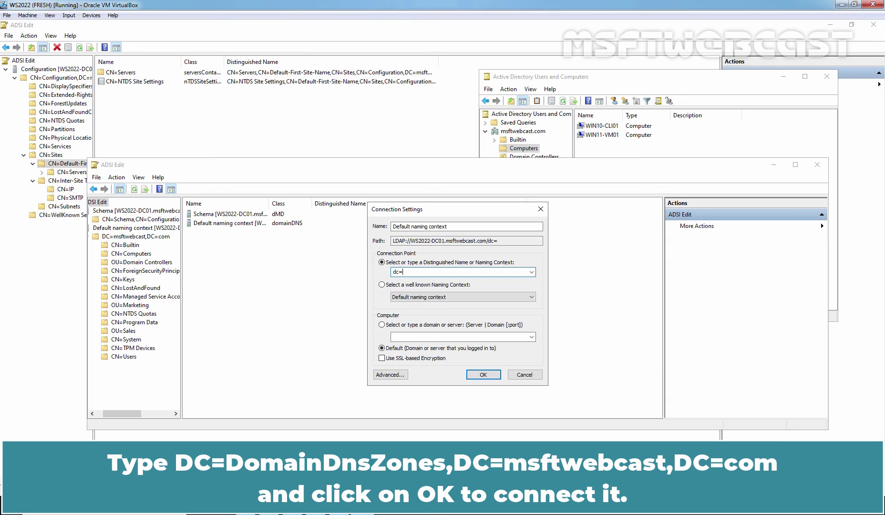
text(DomainDnsZones,dc=msftwebcast,dc)
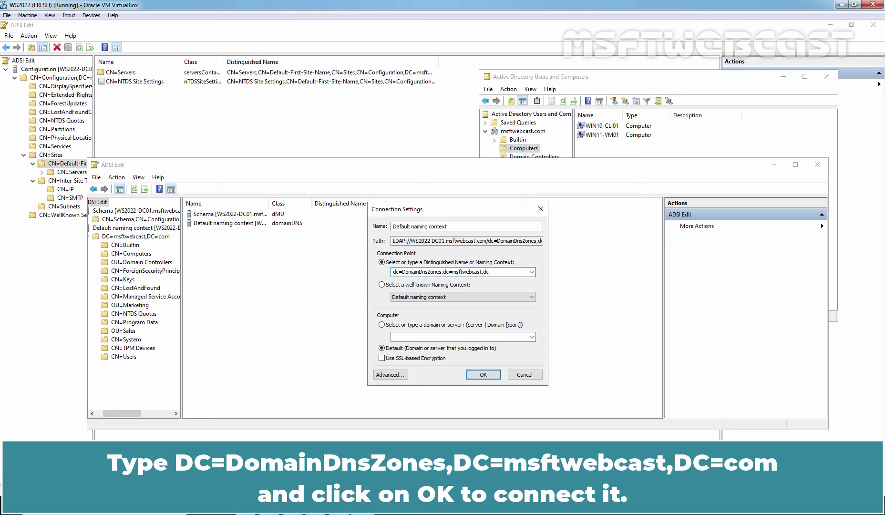
text(=com)
click(483, 374)
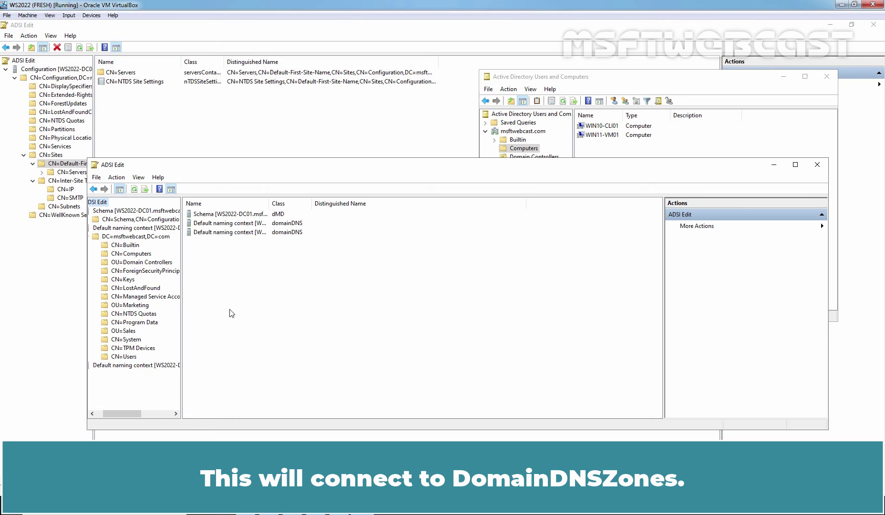
Step: Maximize ADSI Edit, widen the tree, and list dnsNode records under DomainDnsZones > CN=MicrosoftDNS > DC=msftwebcast.com
double_click(214, 170)
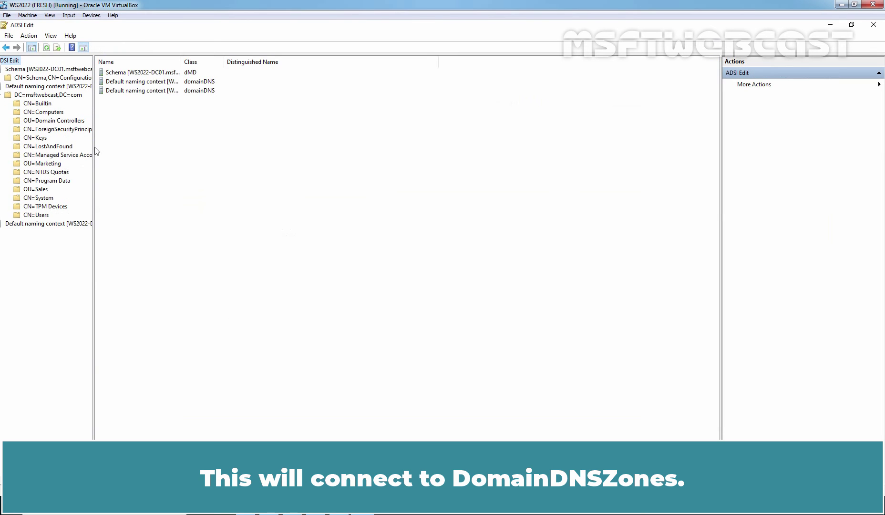
drag(94, 148, 182, 148)
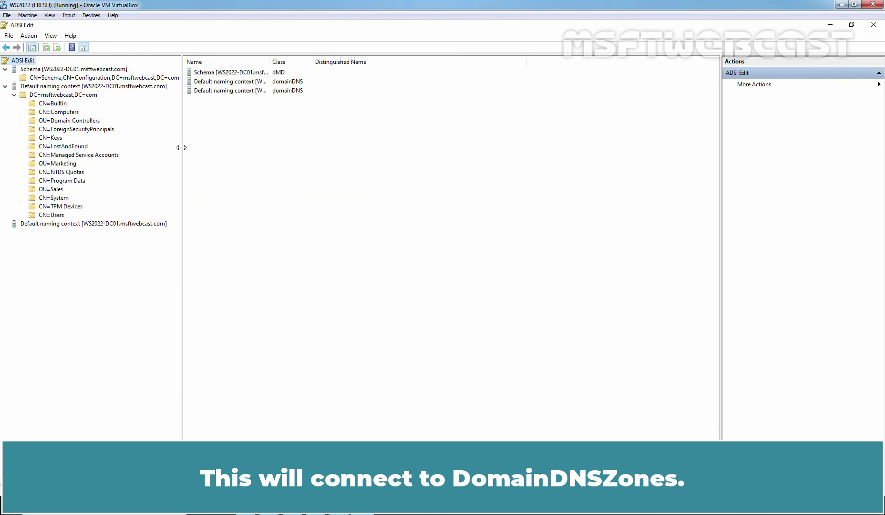
double_click(92, 228)
double_click(90, 234)
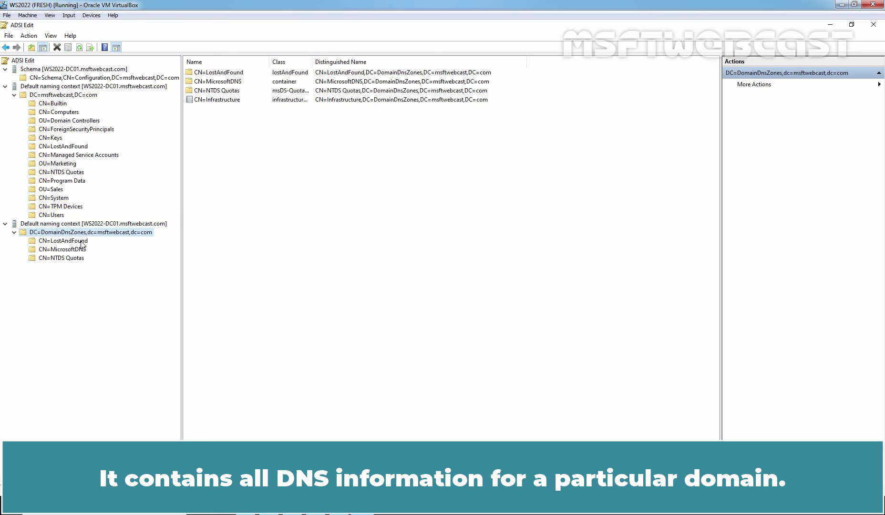
double_click(75, 250)
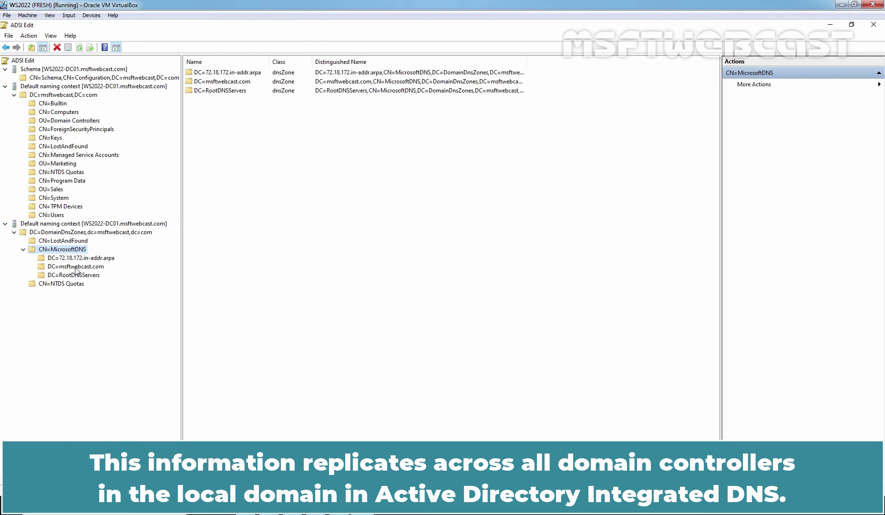
click(76, 267)
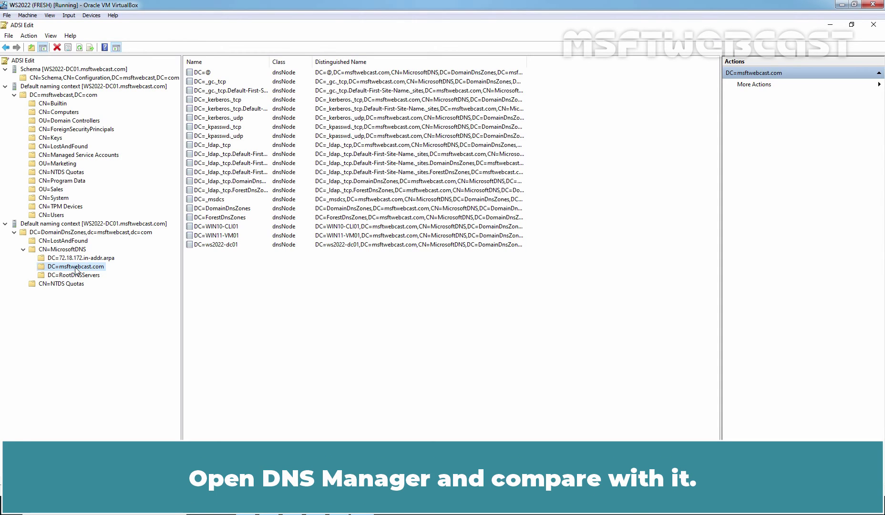
Step: Launch DNS Manager with dnsmgmt.msc, view msftwebcast.com's host records, then return to ADSI Edit
key(super+r)
text(dnsmgmt.)
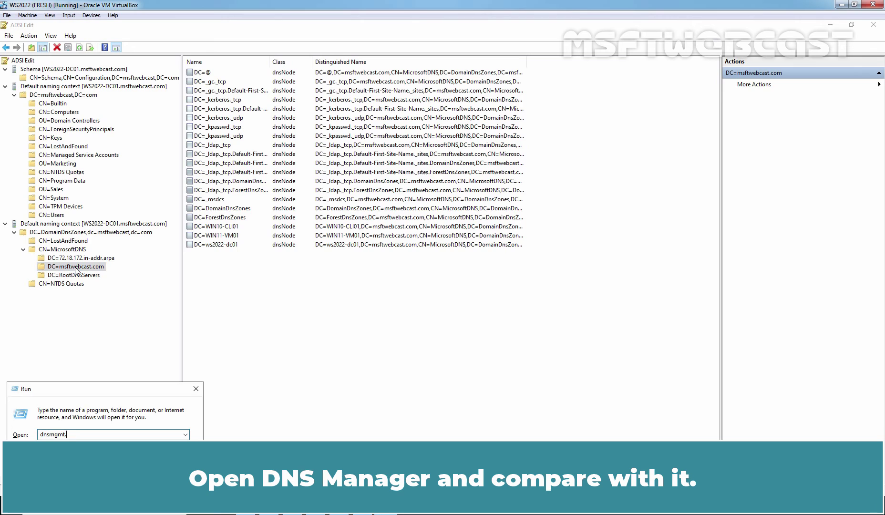
text(msc)
key(Return)
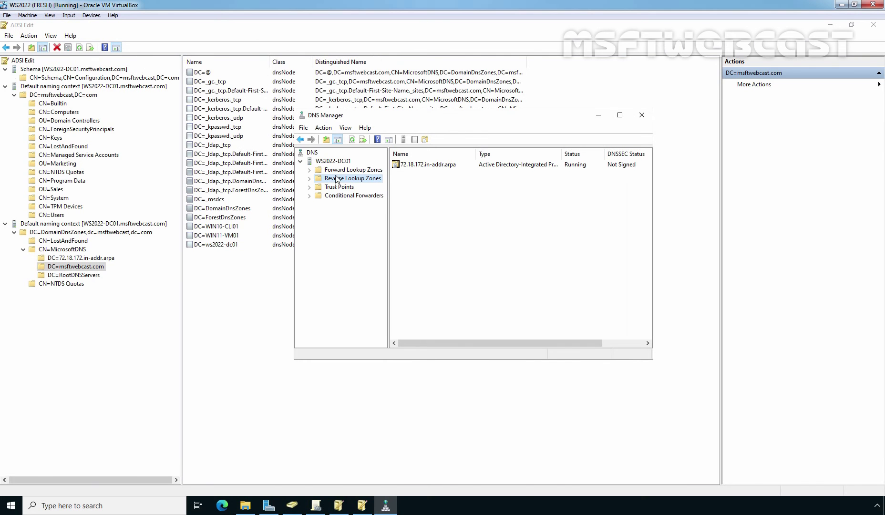
double_click(337, 171)
double_click(348, 187)
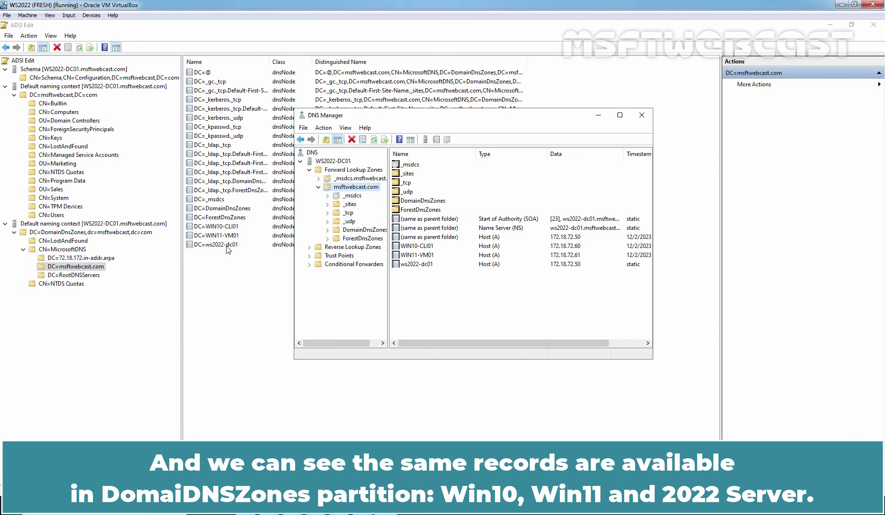
click(93, 363)
Step: Connect ADSI Edit to the distinguished name dc=ForestDnsZones,dc=msftwebcast,dc=com
click(28, 61)
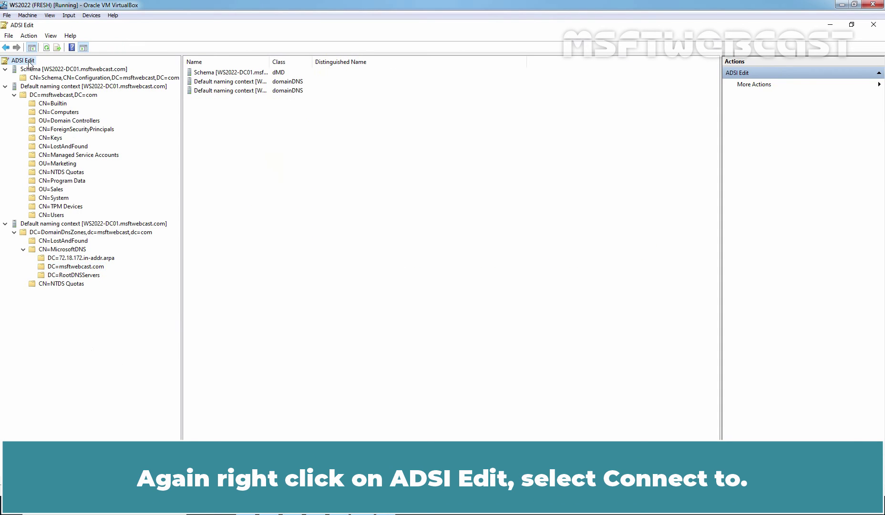
right_click(29, 64)
click(59, 69)
click(366, 225)
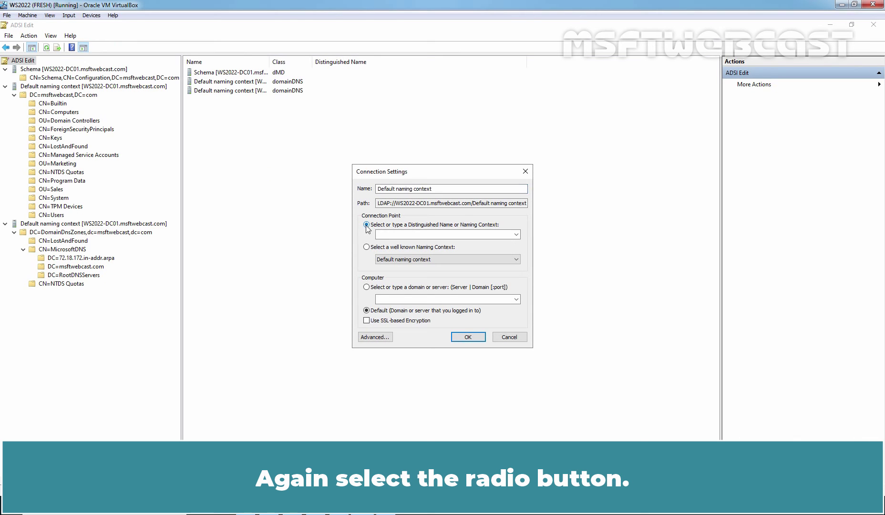
click(386, 234)
text(dc)
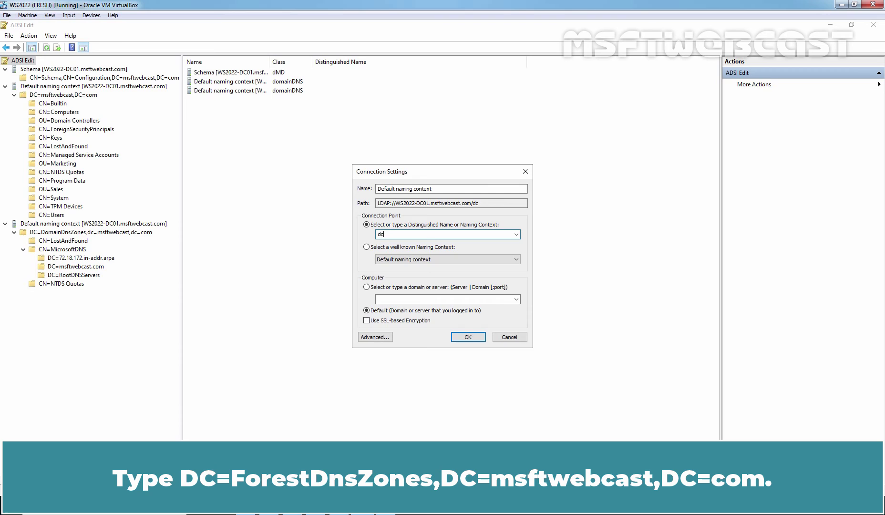
text(=ForestDnsZones,dc=msf)
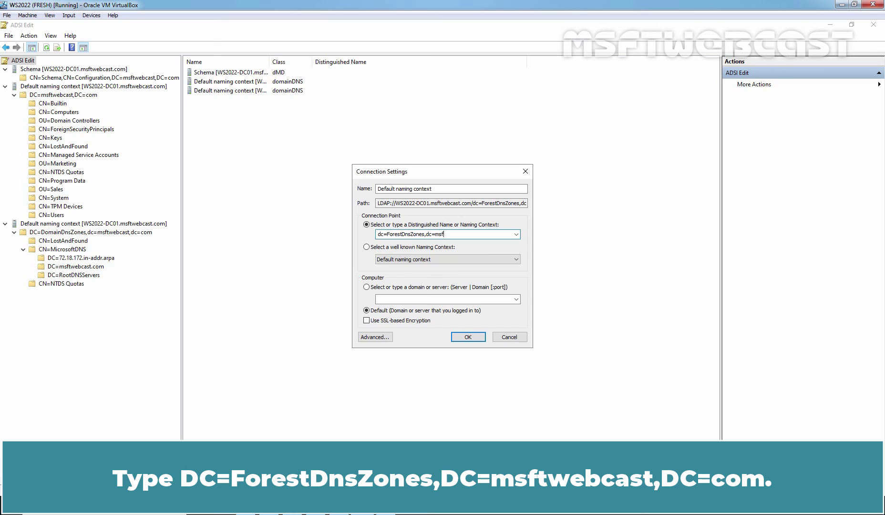
text(twebcast,dc=com)
click(468, 339)
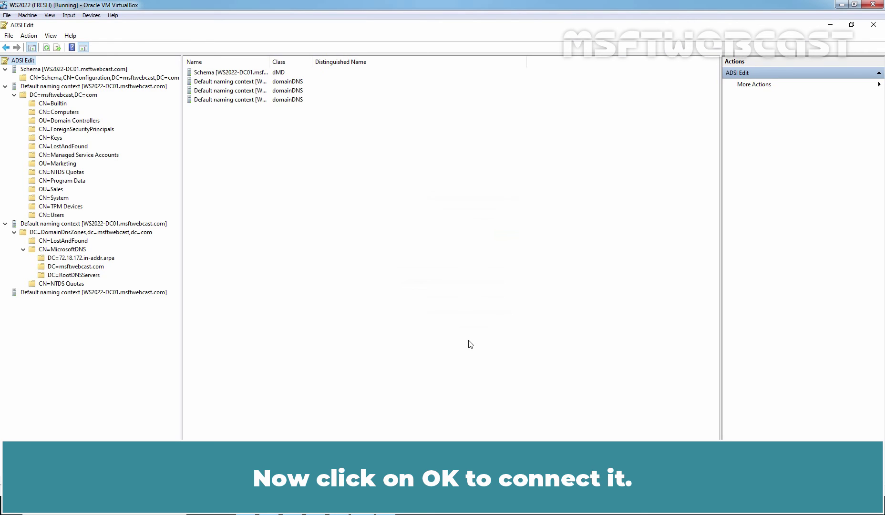
Step: List dnsNode records like DC=gc under ForestDnsZones > CN=MicrosoftDNS > DC=_msdcs.msftwebcast.com
double_click(86, 293)
double_click(85, 301)
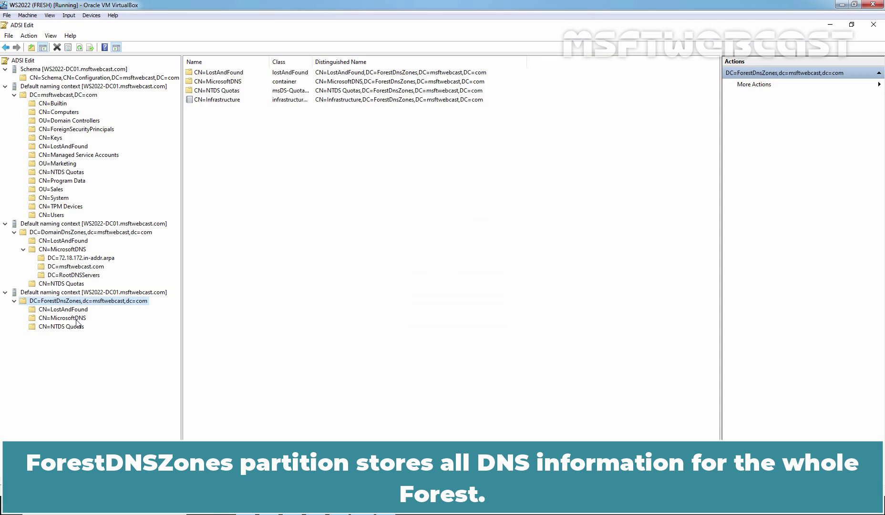
double_click(77, 318)
click(81, 335)
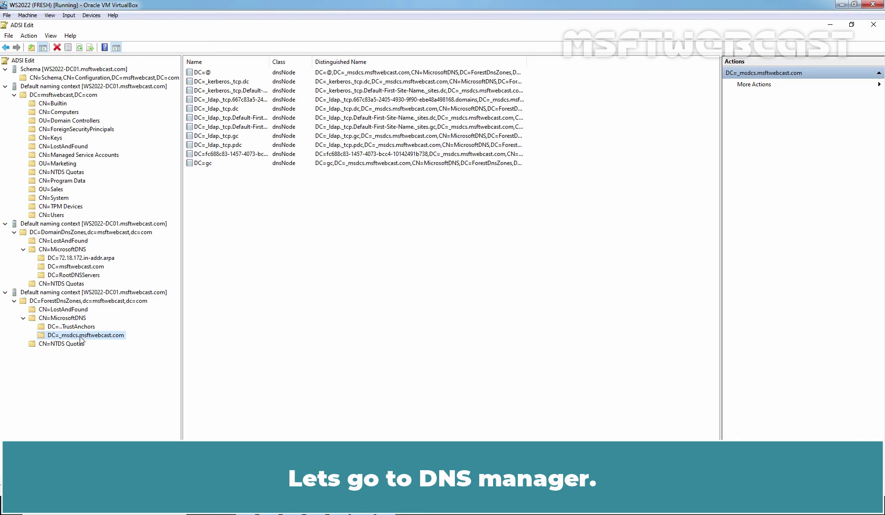
Step: Open the _msdcs.msftwebcast.com zone's Properties in DNS Manager to see its forest-wide replication
key(alt+Tab)
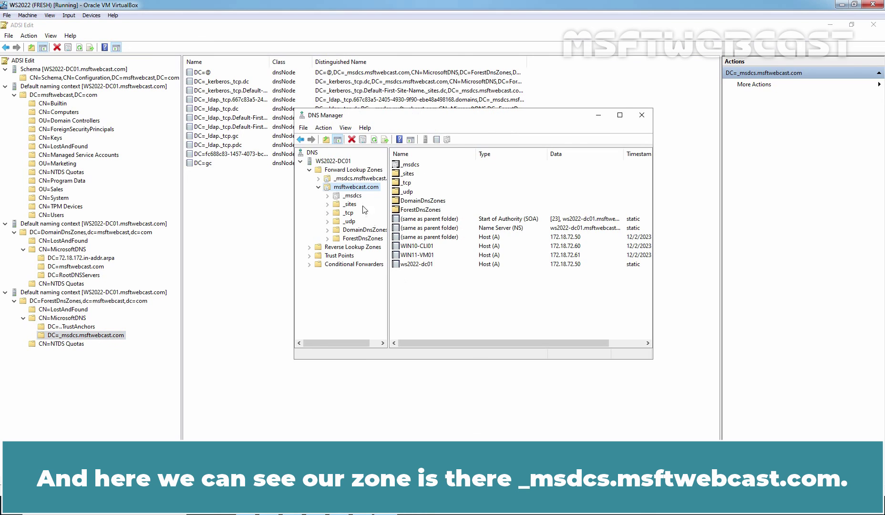
click(354, 179)
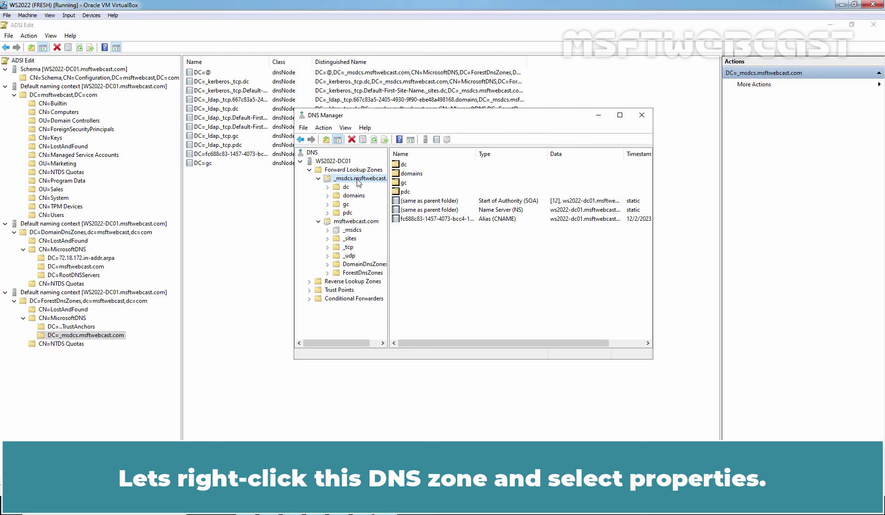
right_click(358, 182)
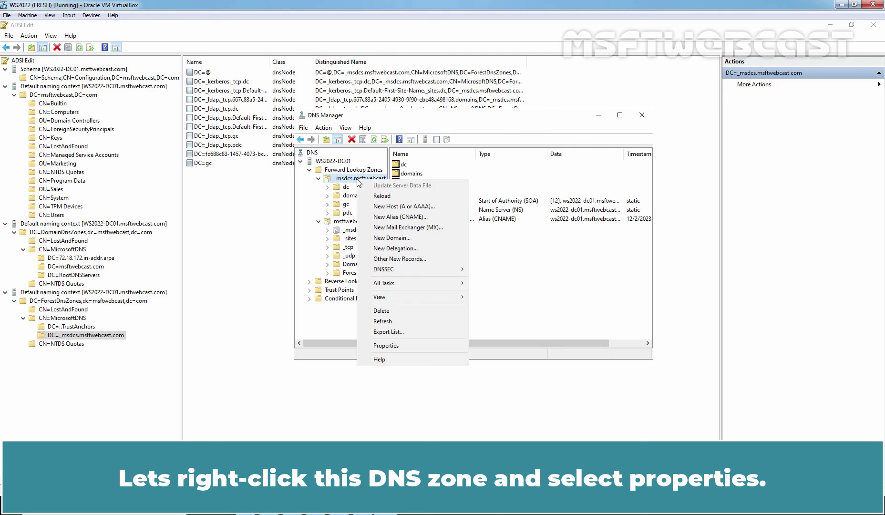
click(392, 345)
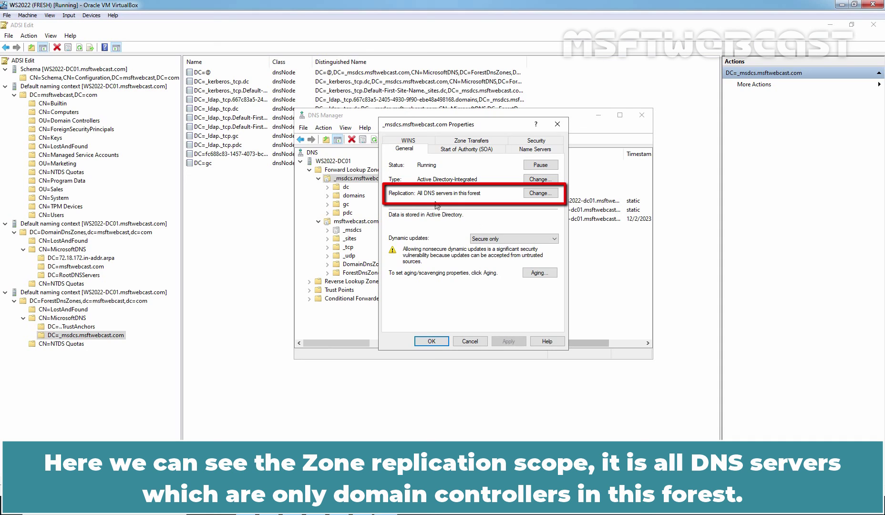
Step: Check msftwebcast.com's Properties for domain-wide replication, then cancel both properties dialogs
click(471, 341)
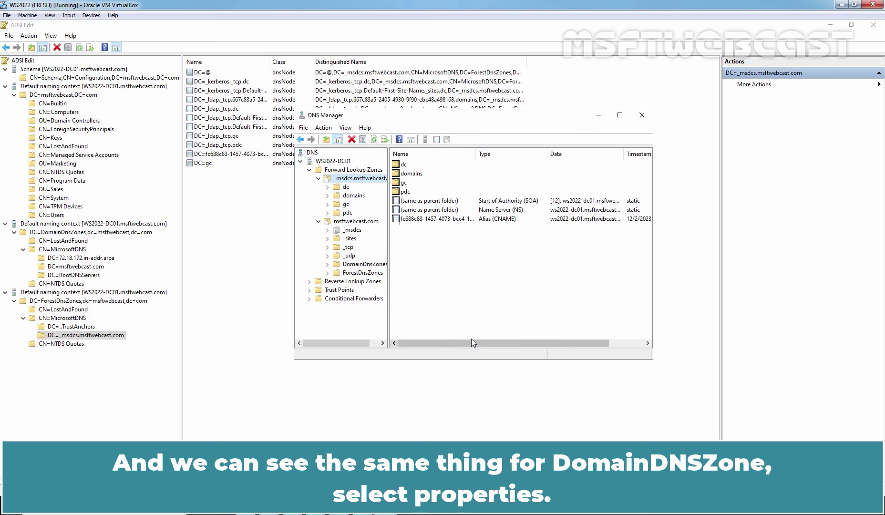
click(359, 224)
right_click(359, 223)
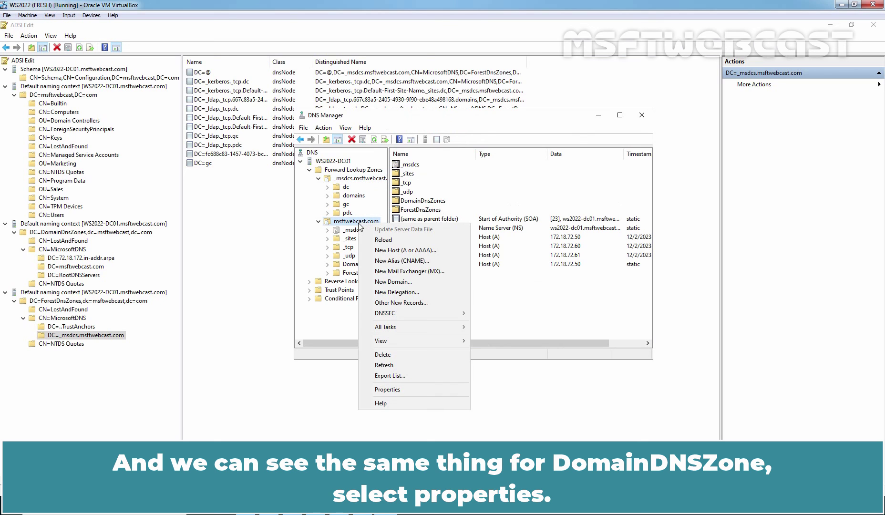
click(396, 389)
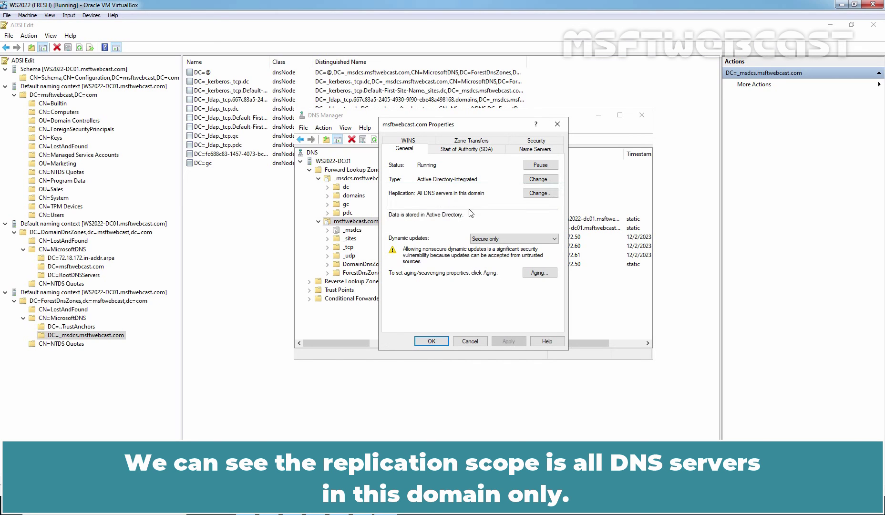
click(469, 341)
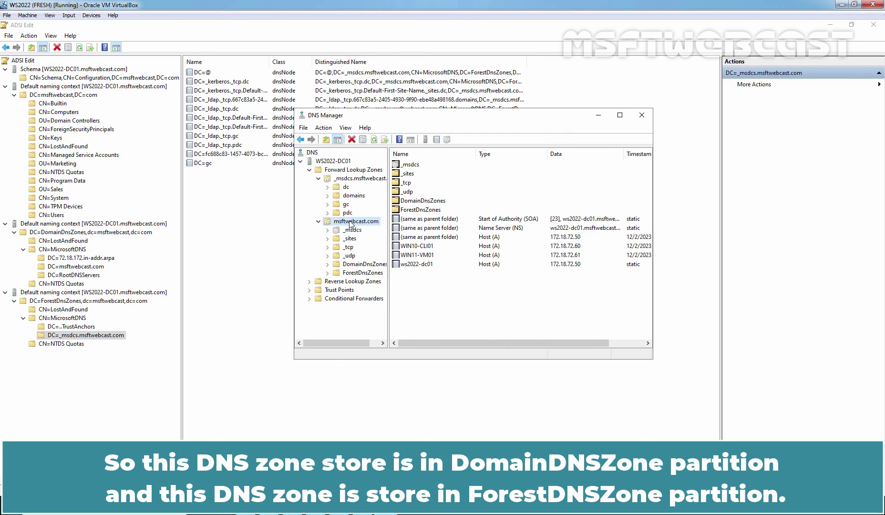
Step: Select the _msdcs.msftwebcast.com zone to list its dc, domains, gc and pdc folders
click(353, 179)
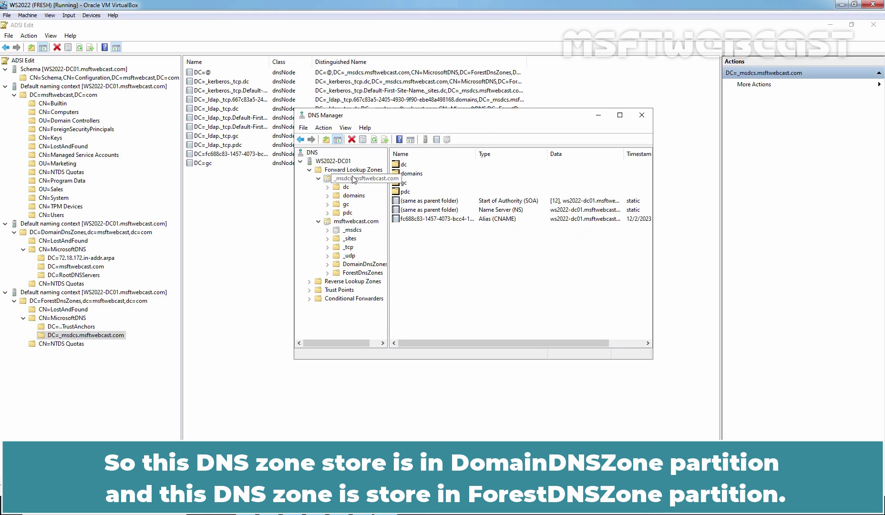